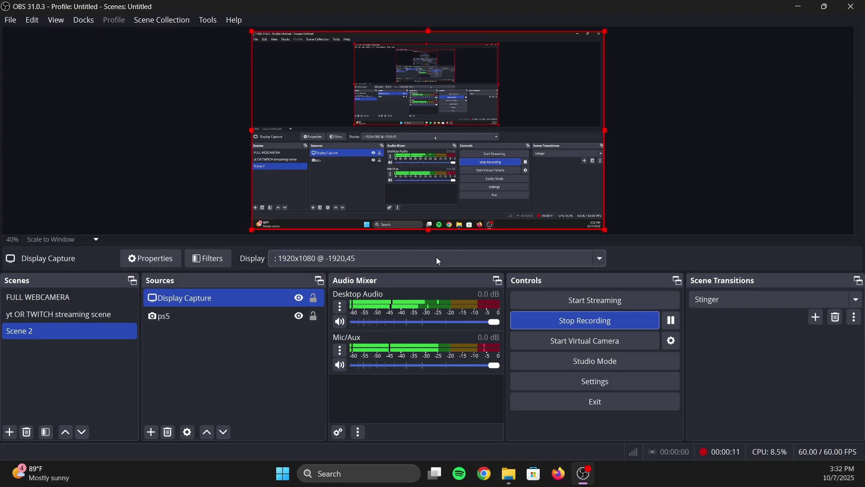
Step: Project the ps5 source as a fullscreen projector on the LS27AG30x monitor
left_click(191, 321)
right_click(188, 319)
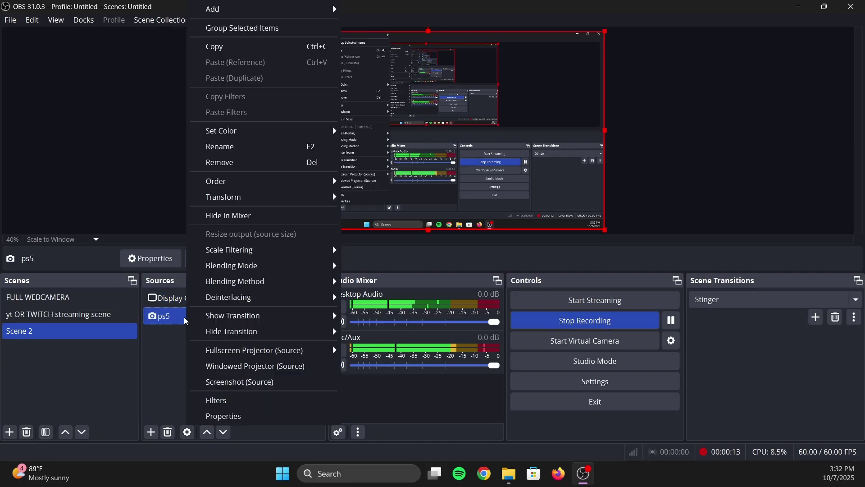
mouse_move(297, 352)
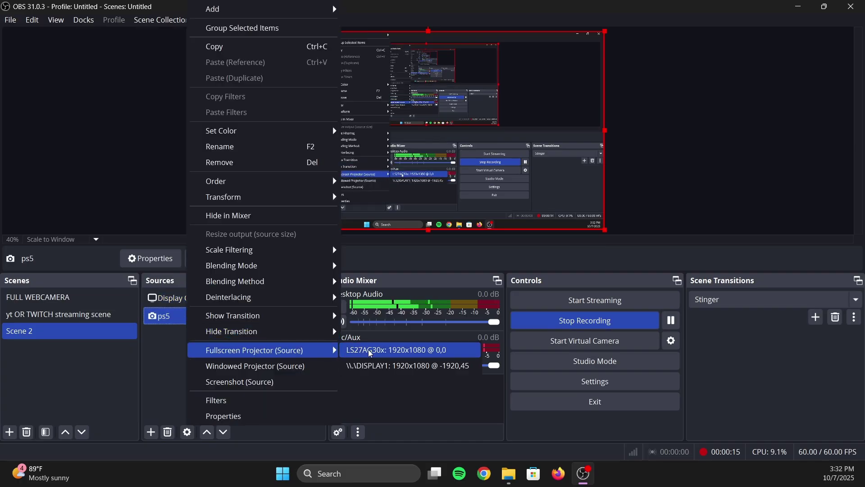
left_click(370, 350)
Step: Select the Display Capture source in the Sources list
left_click(275, 301)
left_click(260, 312)
left_click(225, 299)
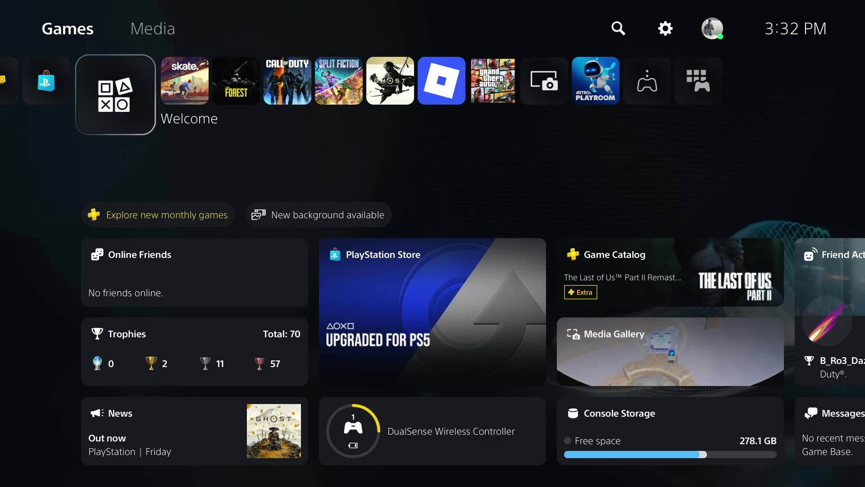
Step: Move between PlayStation Plus and the PlayStation Store, then open the Store and leave it
key("Left")
key("Left")
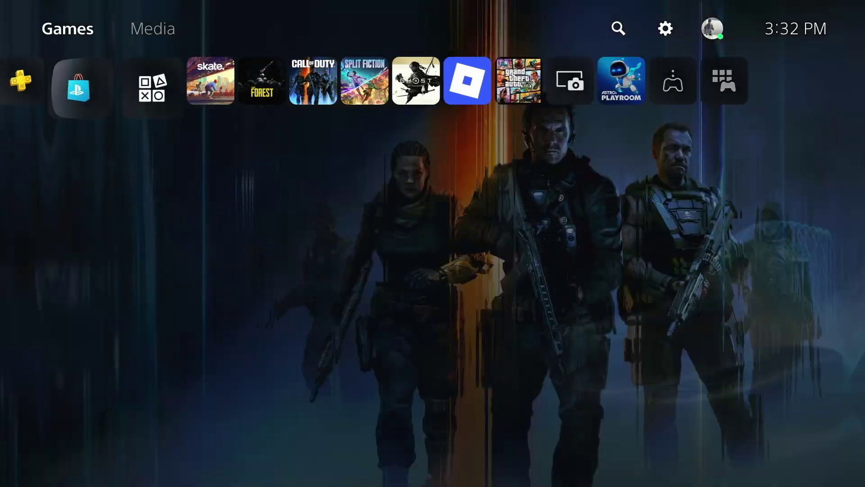
key("Right")
key("Left")
key("Right")
key("Left")
key("Right")
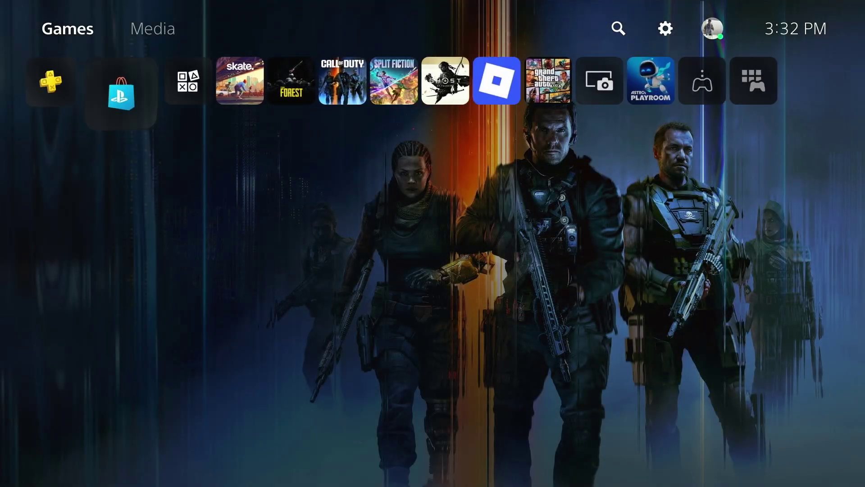
key("Return")
key("Escape")
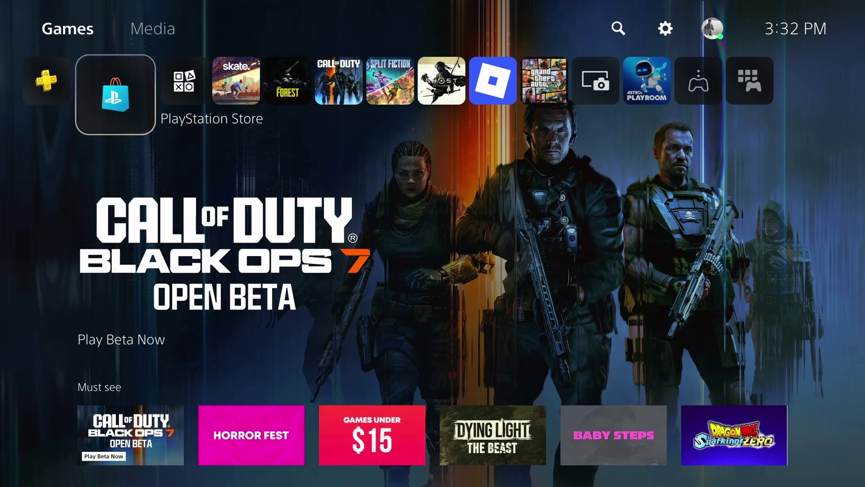
Step: Browse the home row across PlayStation Plus, the Store, skate., the game library and Welcome
key("Right")
key("Right")
key("Left")
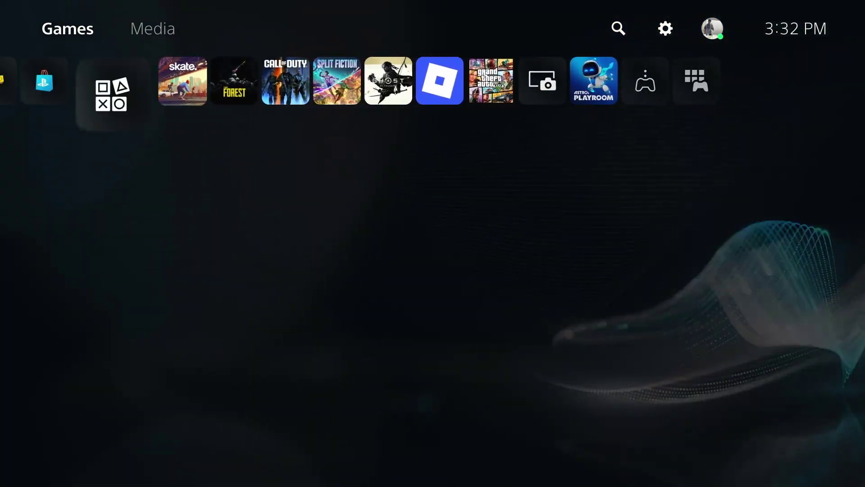
key("Left")
key("Left")
key("Right")
key("Right")
key("Right")
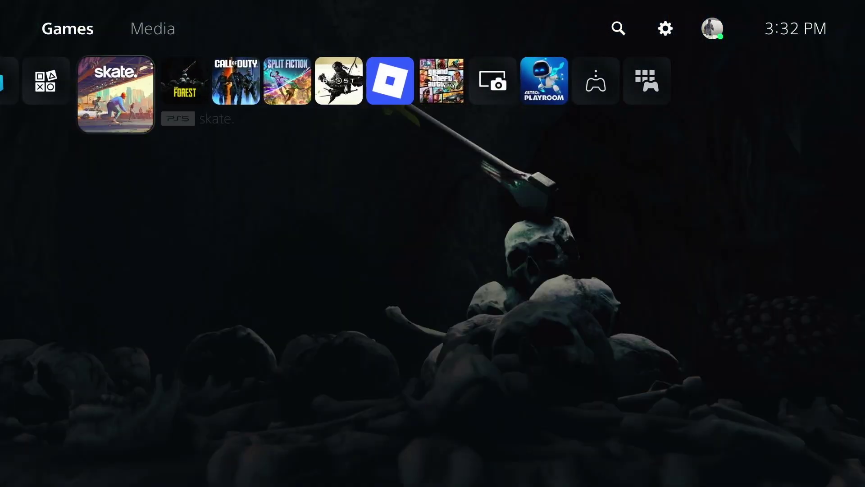
key("Left")
key("Left")
key("Left")
key("Right")
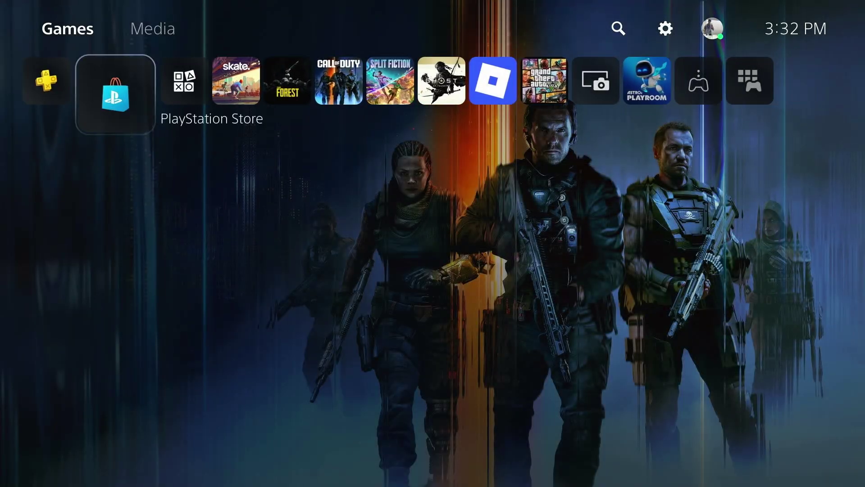
key("Right")
key("Right")
key("Left")
key("Right")
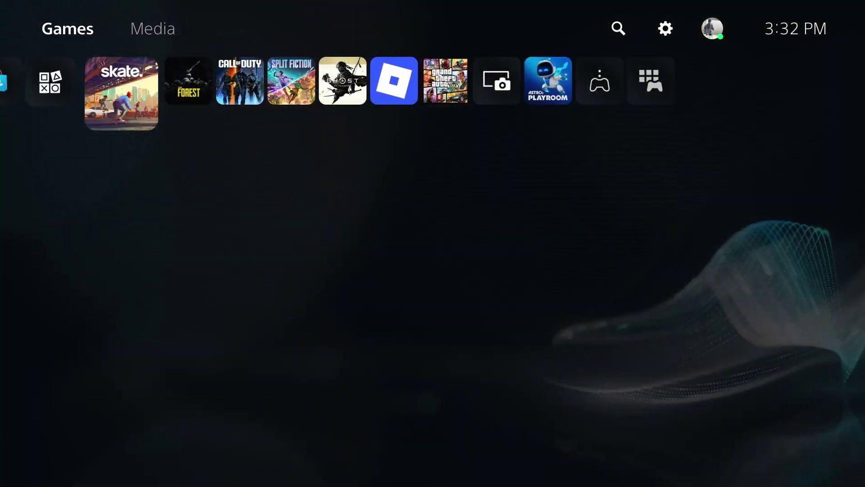
key("Left")
key("Right")
Step: Visit the Media and Games tabs, then land on PlayStation Plus, The Forest and skate
key("Up")
key("Right")
key("Left")
key("Down")
key("Left")
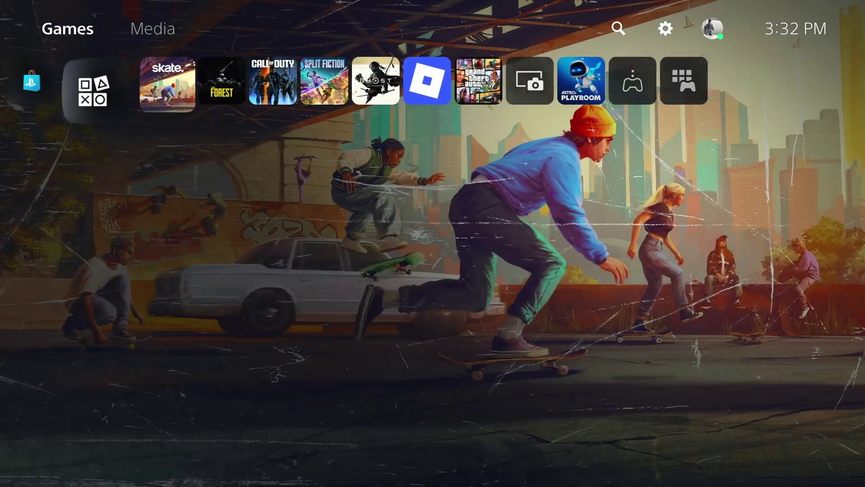
key("Left")
key("Left")
key("Right")
key("Right")
key("Right")
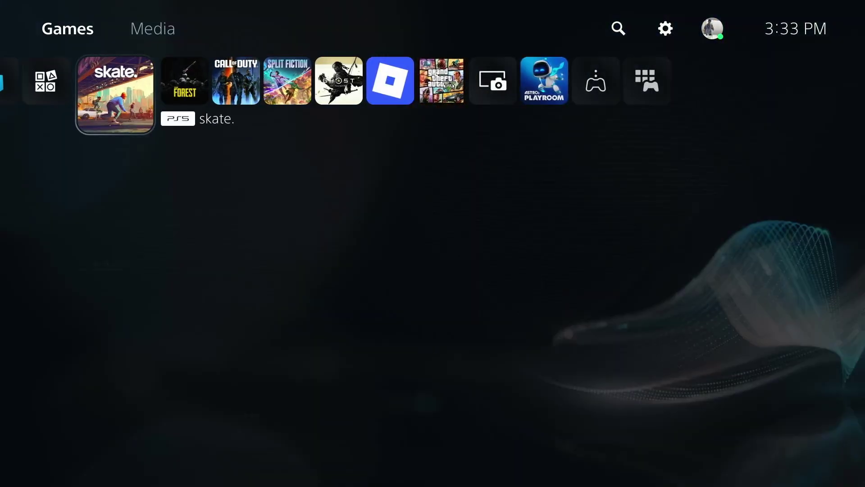
key("Right")
key("Left")
key("Left")
key("Left")
key("Left")
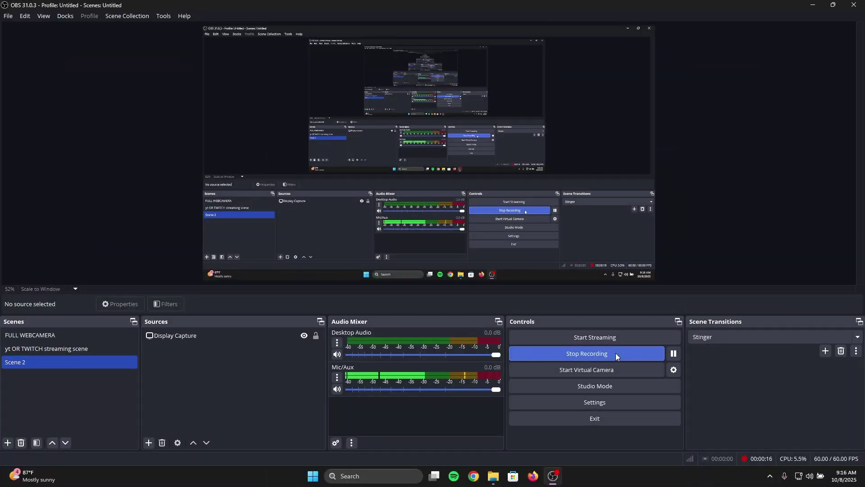
Step: Open the add-source menu under Sources for Scene 2
left_click(149, 443)
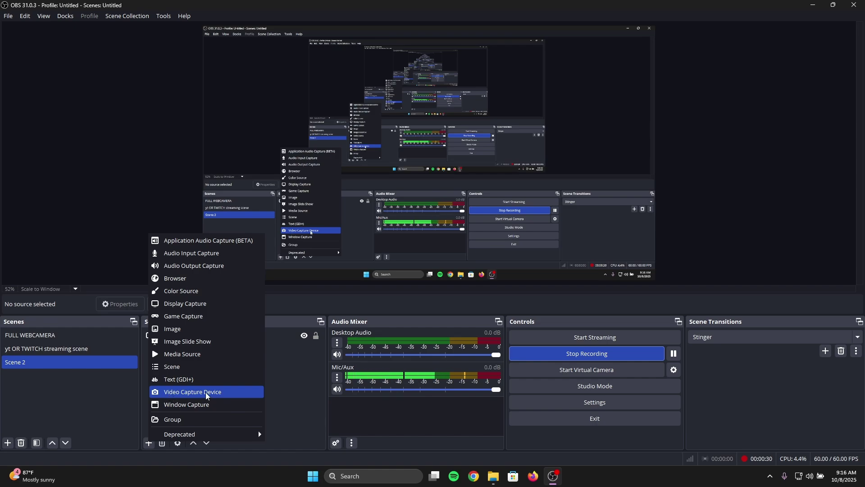
Step: Add a Video Capture Device source named 'ps5', then select it together with Display Capture
left_click(207, 396)
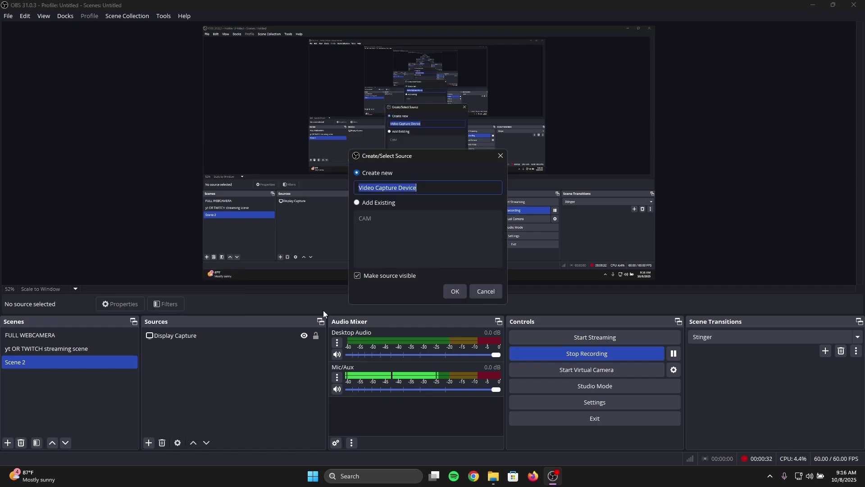
key("BackSpace")
type("ps5")
left_click(455, 291)
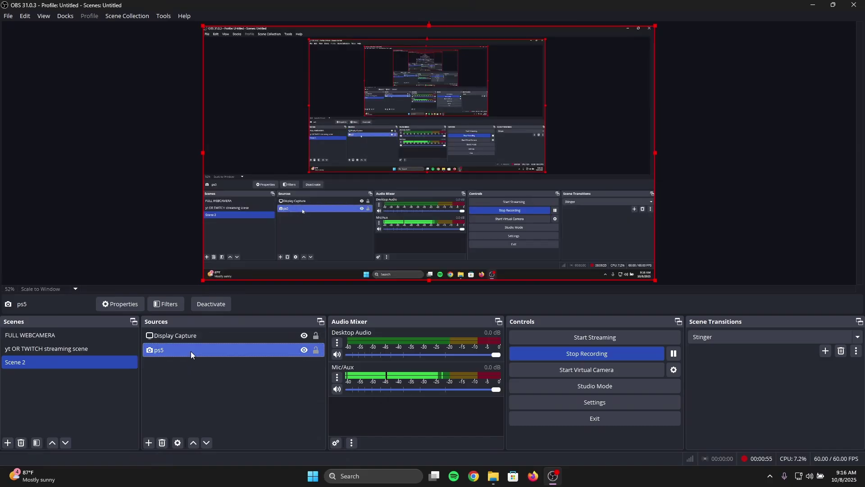
left_click(191, 341, "ctrl")
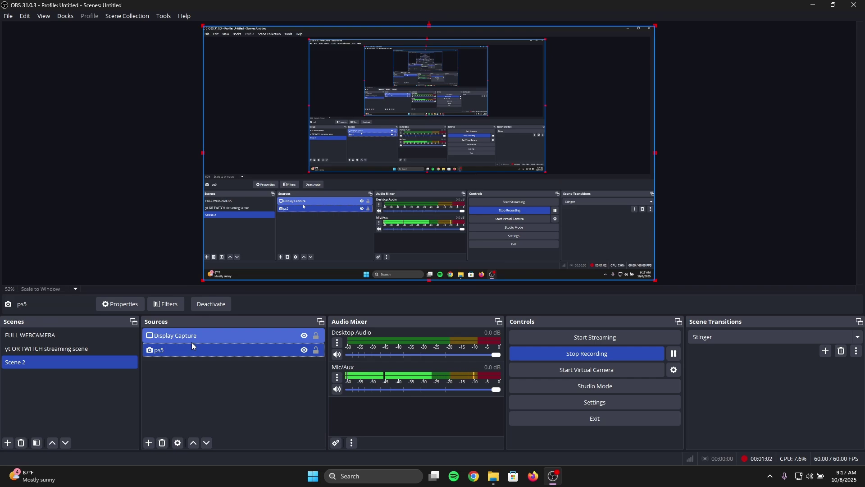
Step: Open the ps5 source's Properties and keep USB2 Video as its capture device
left_click(198, 352)
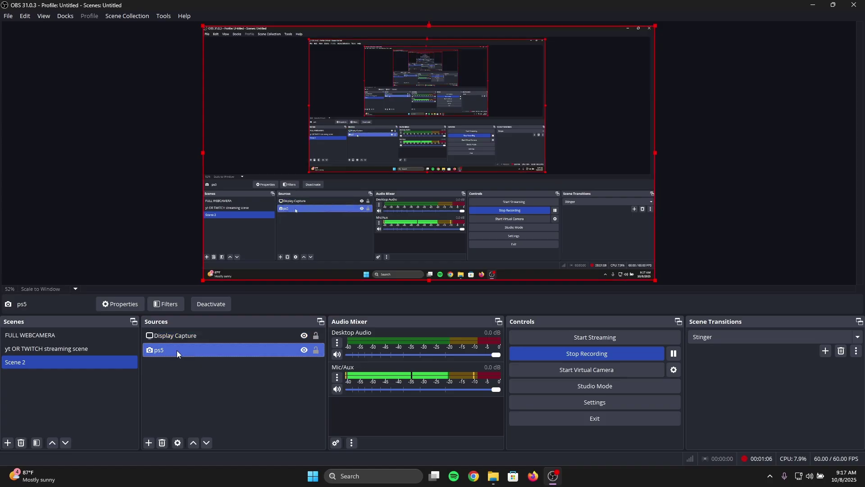
right_click(176, 351)
left_click(197, 344)
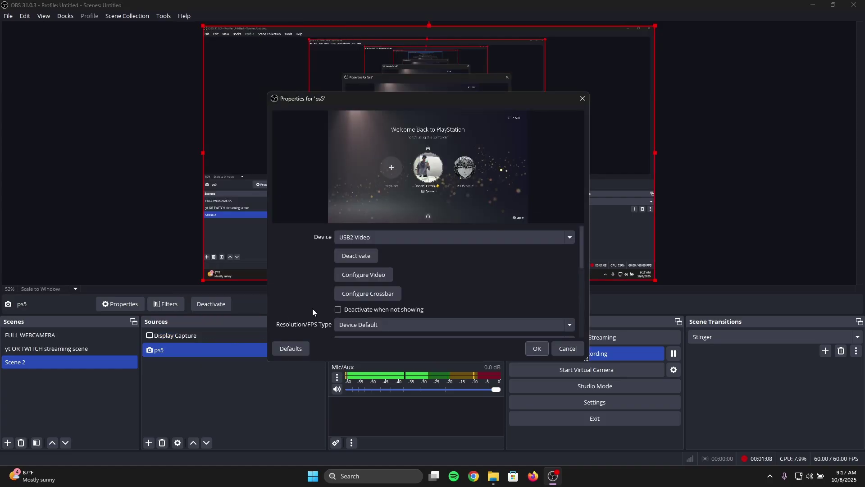
left_click_drag(387, 104, 433, 147)
left_click(440, 280)
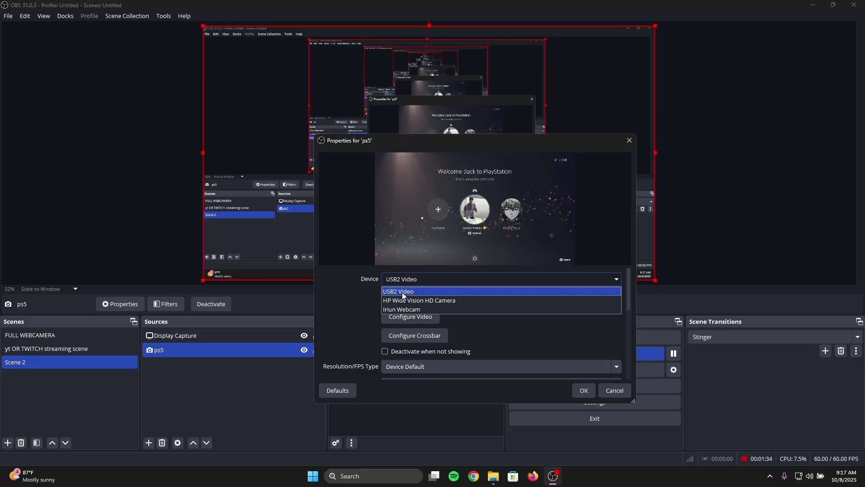
left_click(406, 291)
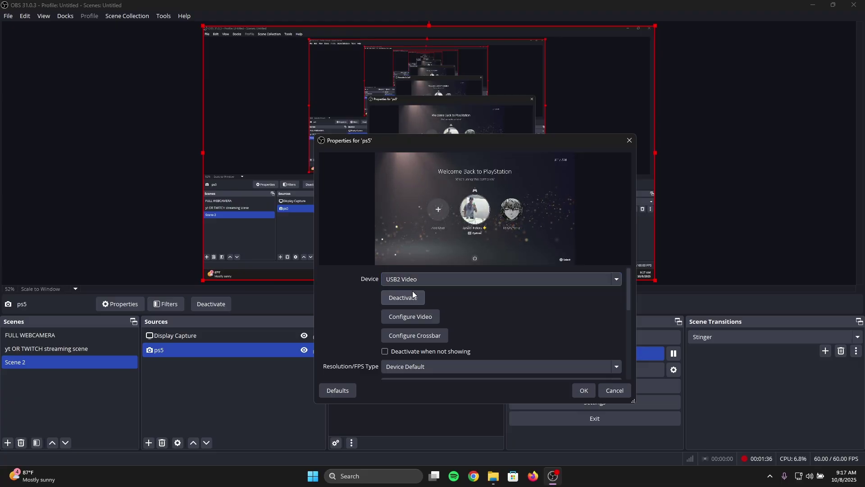
scroll(404, 338, "down", 1)
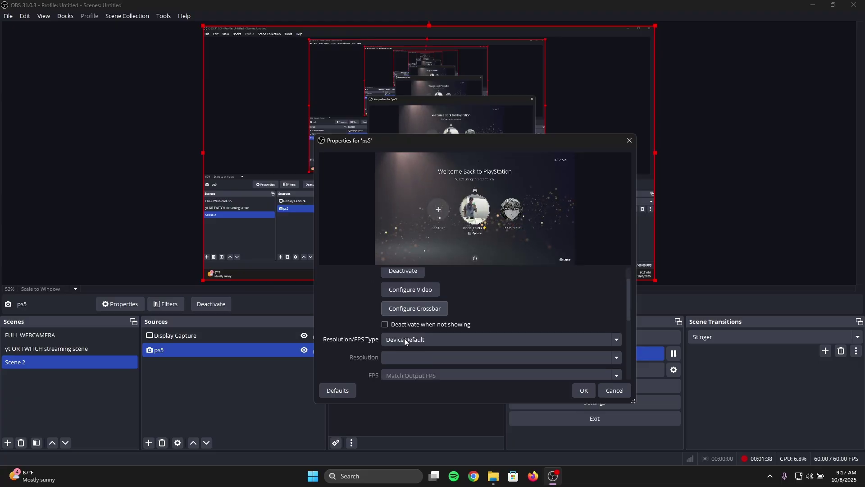
Step: Set Resolution/FPS Type to Custom with a 1920x1080 resolution
left_click(413, 340)
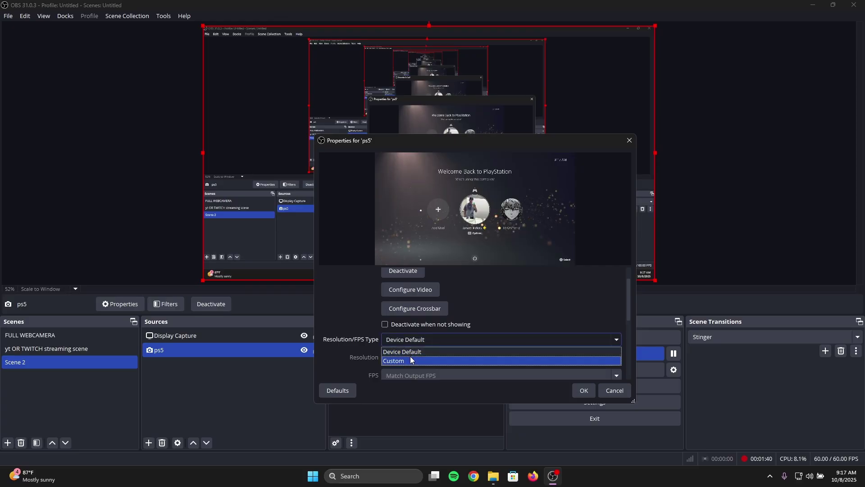
left_click(411, 352)
left_click(406, 339)
left_click(404, 360)
left_click(403, 357)
type("1920x10809")
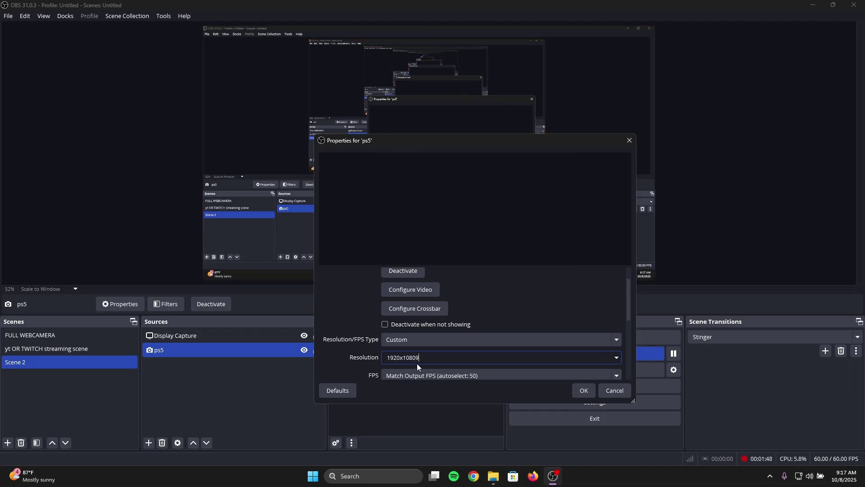
key("BackSpace")
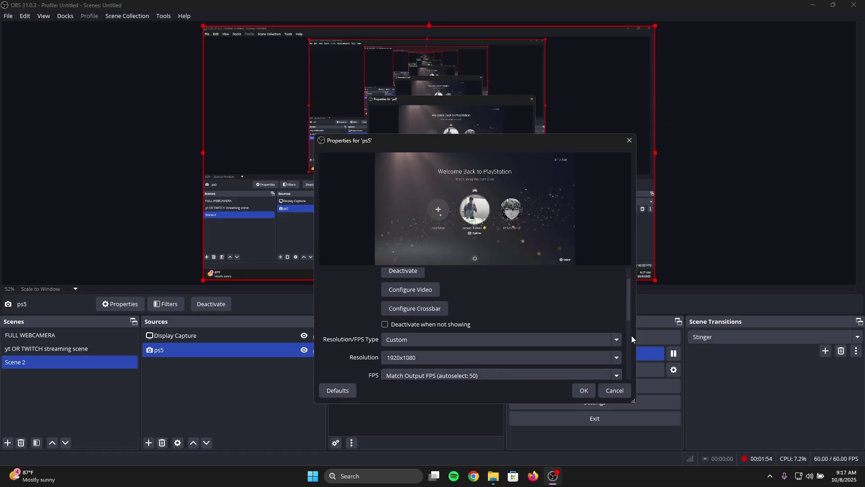
Step: Choose Highest FPS as the ps5 capture frame rate
scroll(629, 319, "down", 2)
left_click(506, 322)
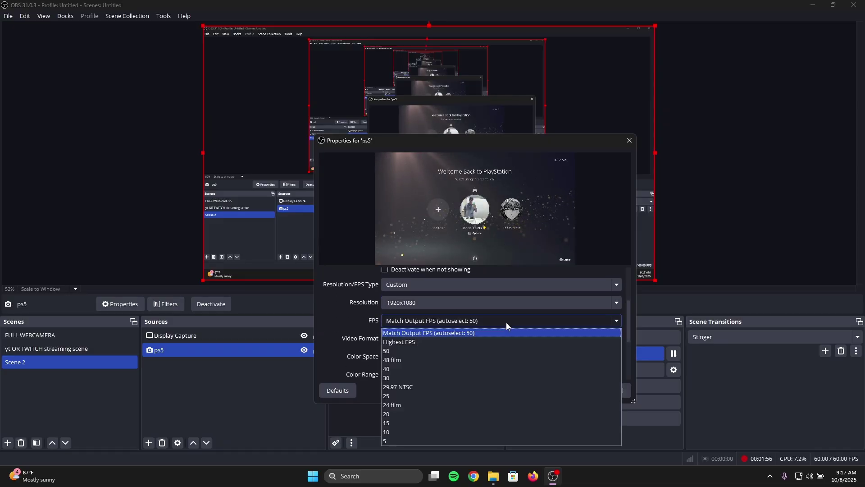
left_click(435, 341)
left_click_drag(628, 324, 620, 363)
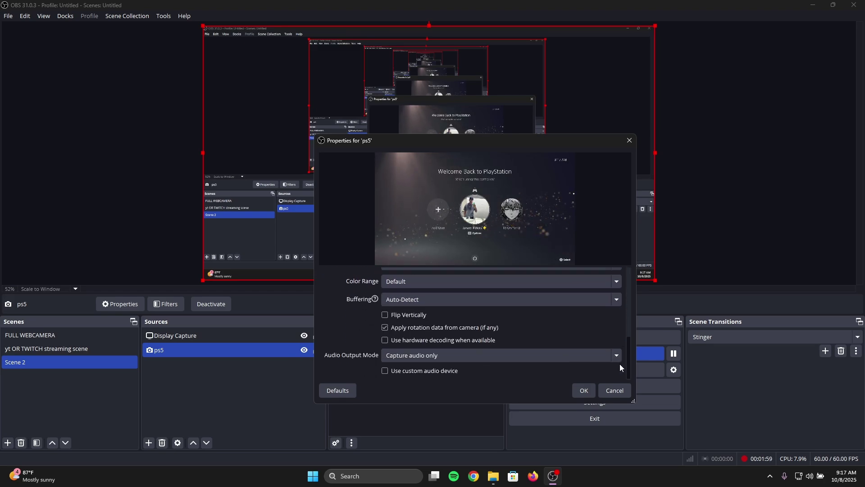
Step: Keep Audio Output Mode on Capture audio only and confirm the ps5 properties with OK
left_click(399, 356)
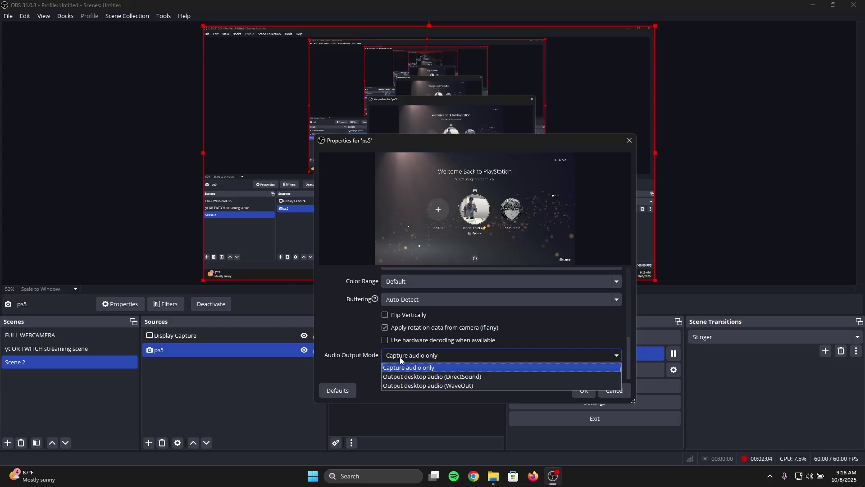
left_click(431, 368)
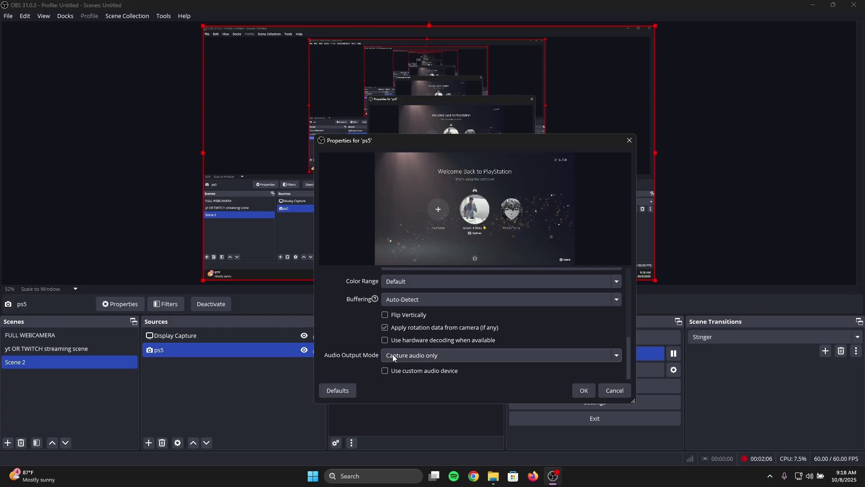
left_click(585, 391)
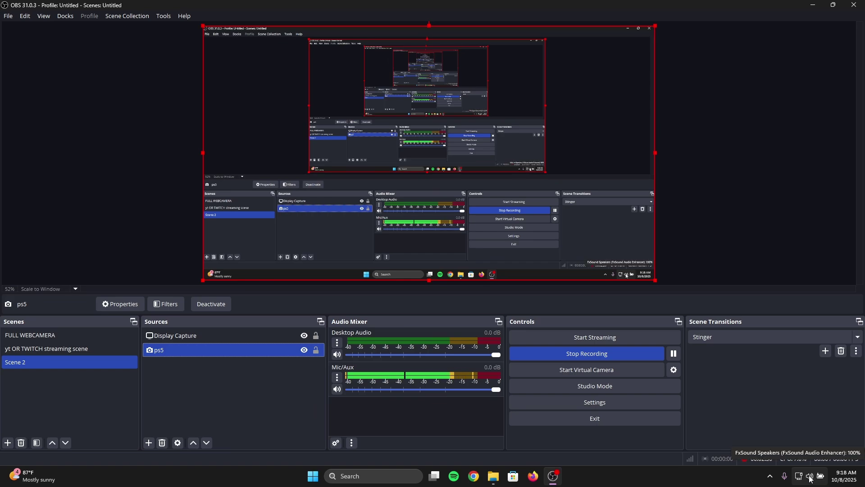
Step: Go from quick settings to the Sound settings page and open More sound settings
left_click(811, 478)
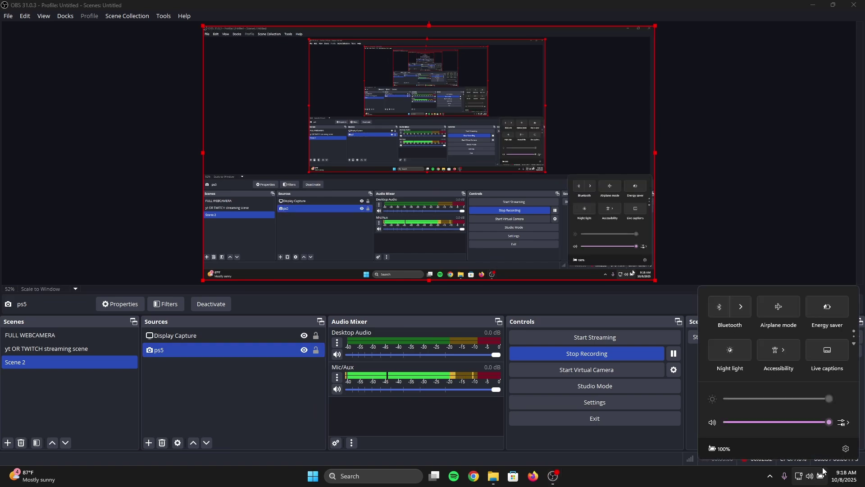
left_click(844, 423)
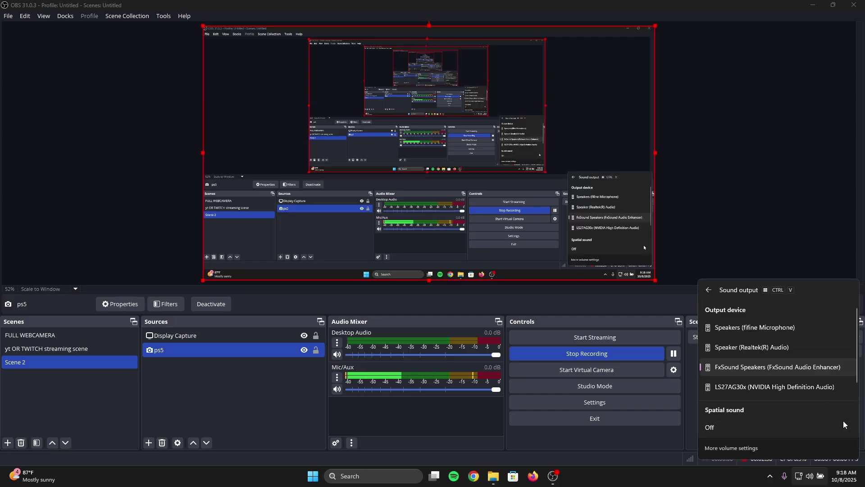
left_click(725, 449)
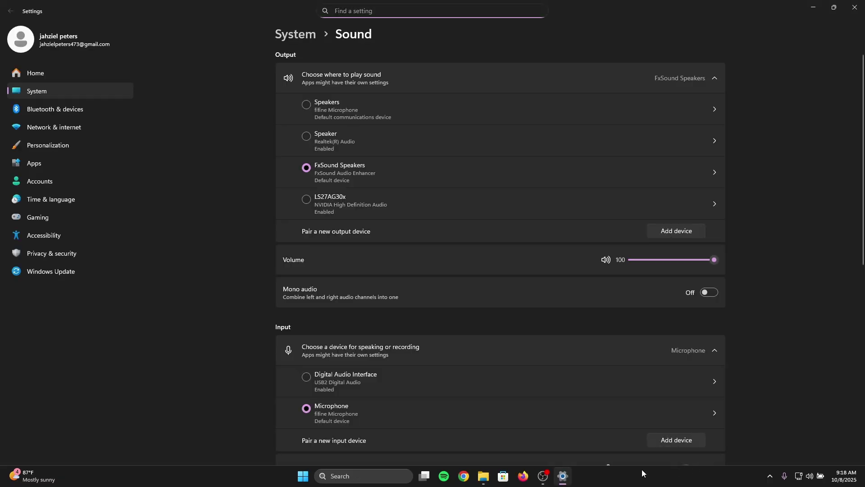
scroll(391, 240, "down", 3)
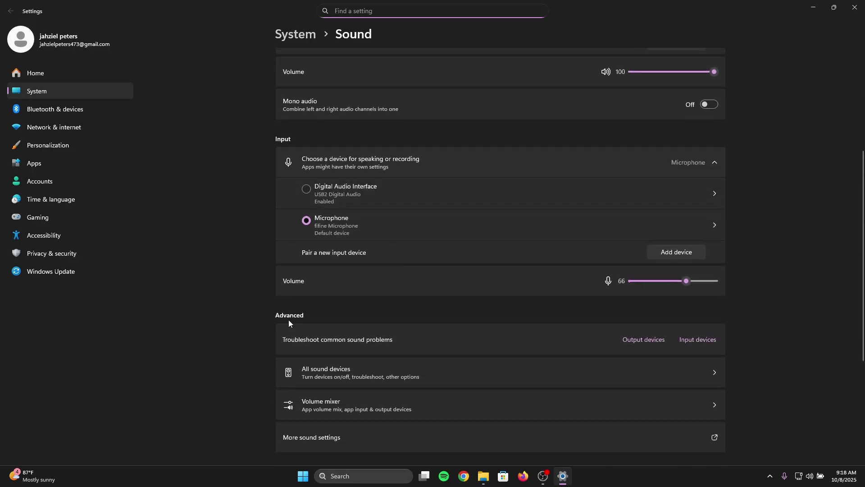
scroll(288, 321, "down", 2)
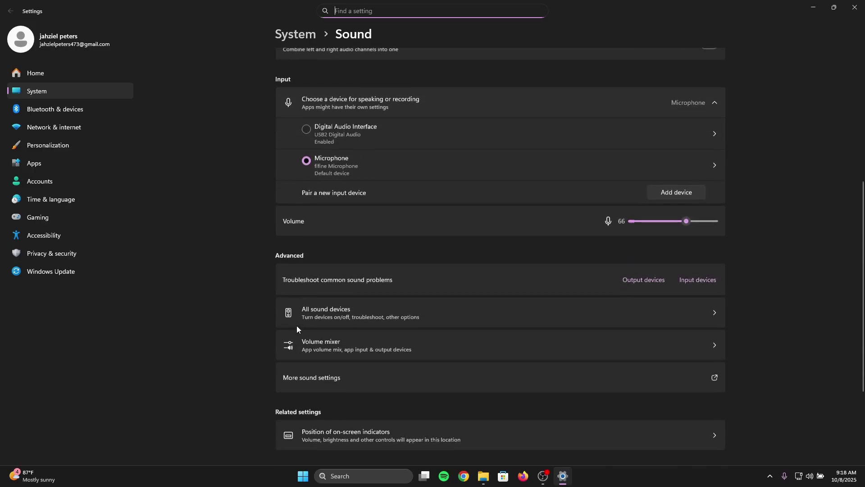
left_click(319, 379)
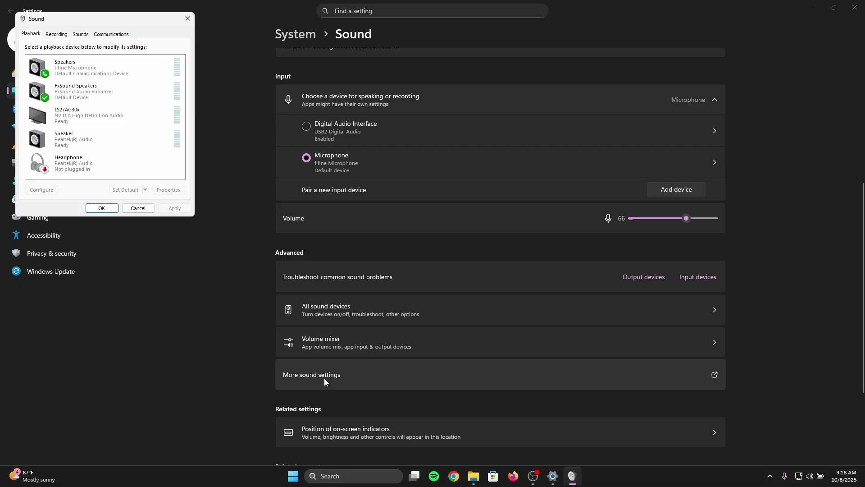
Step: Center the Sound dialog and open Properties for the Digital Audio Interface recording device
left_click_drag(79, 20, 433, 199)
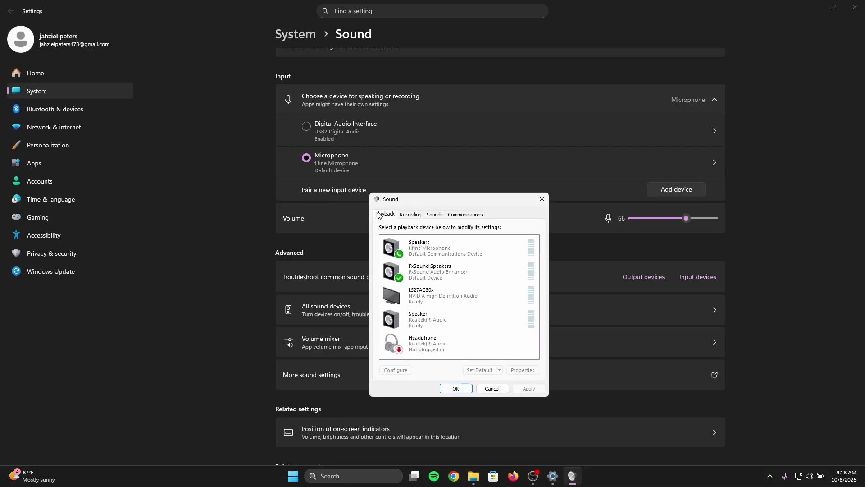
left_click(410, 217)
scroll(411, 292, "down", 2)
scroll(411, 292, "down", 1)
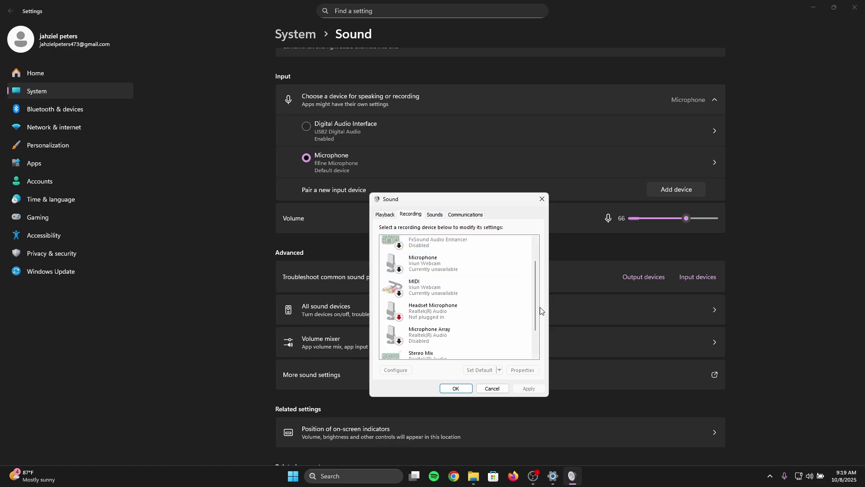
left_click_drag(540, 307, 534, 328)
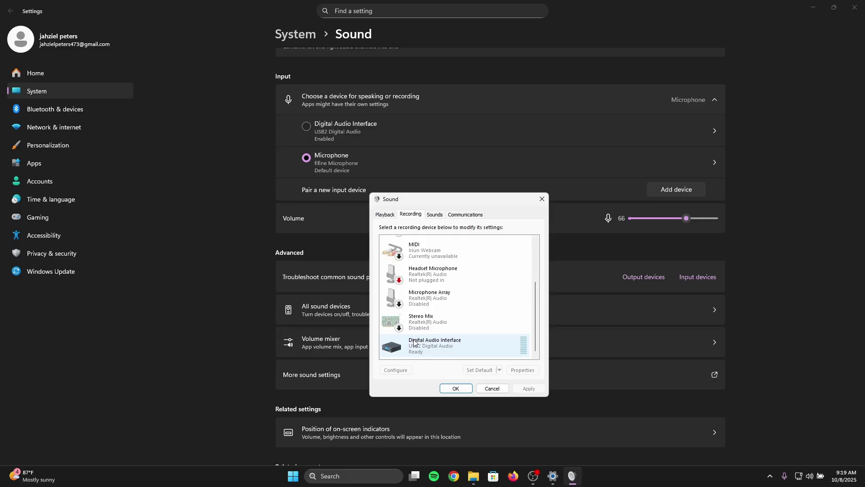
left_click(443, 347)
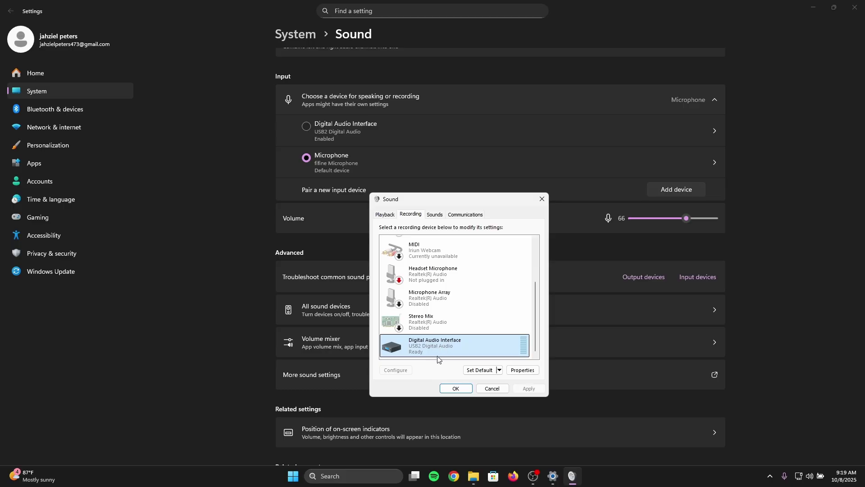
right_click(499, 345)
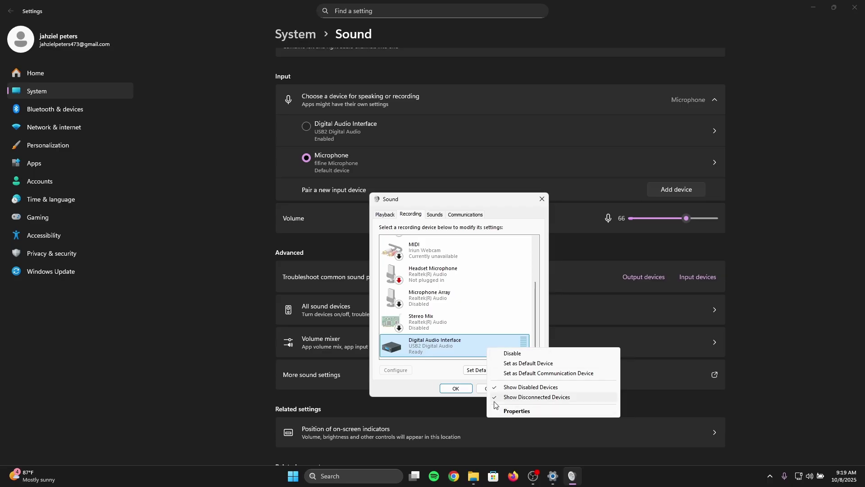
left_click(482, 342)
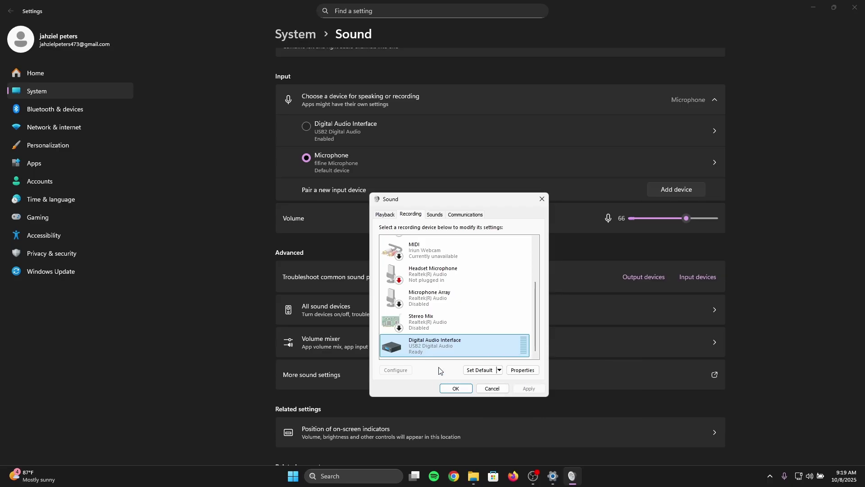
left_click(523, 370)
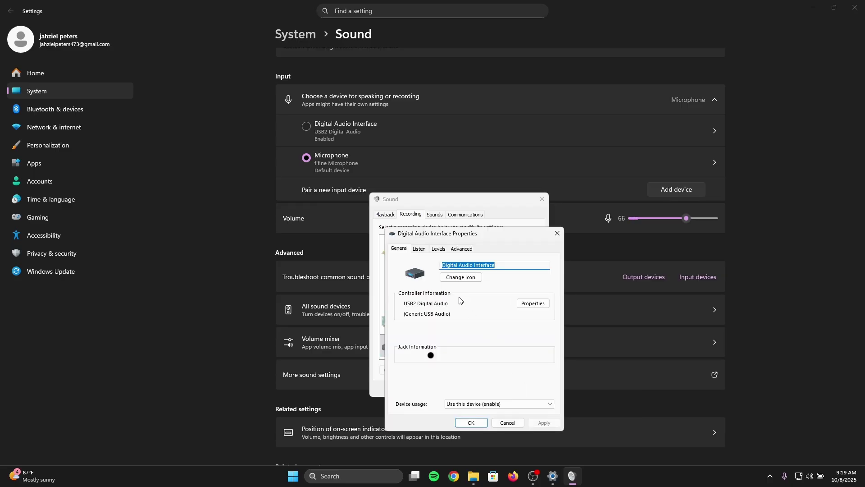
Step: Enable 'Listen to this device' for Digital Audio Interface, apply it, and close both dialogs
left_click(420, 250)
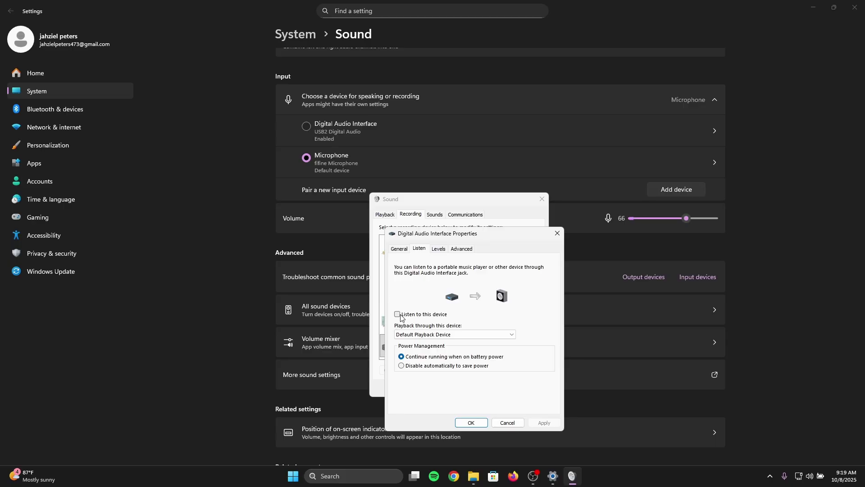
left_click(398, 314)
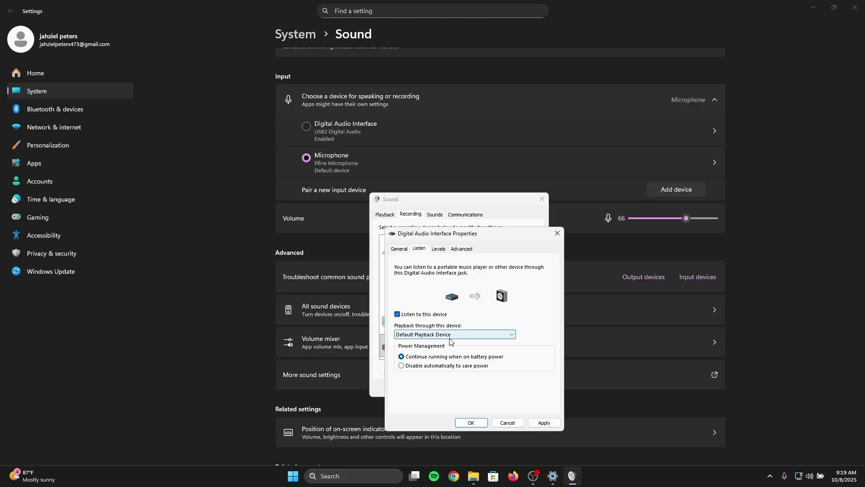
left_click(545, 424)
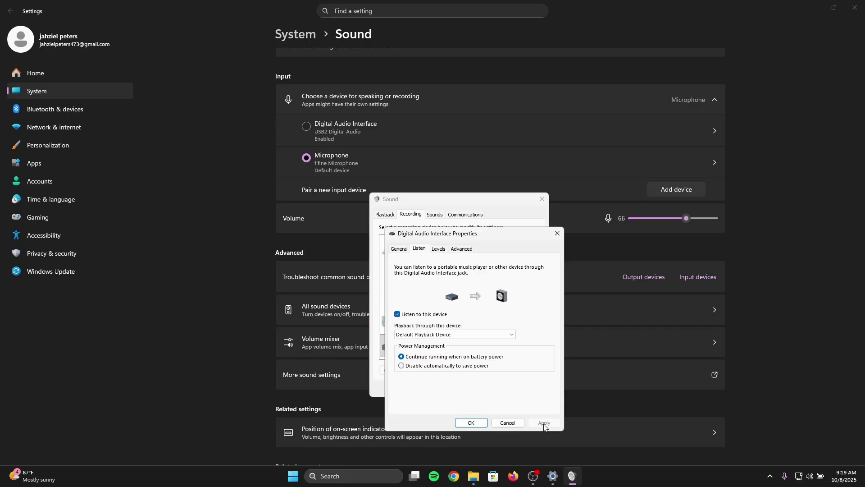
left_click(471, 423)
left_click(455, 388)
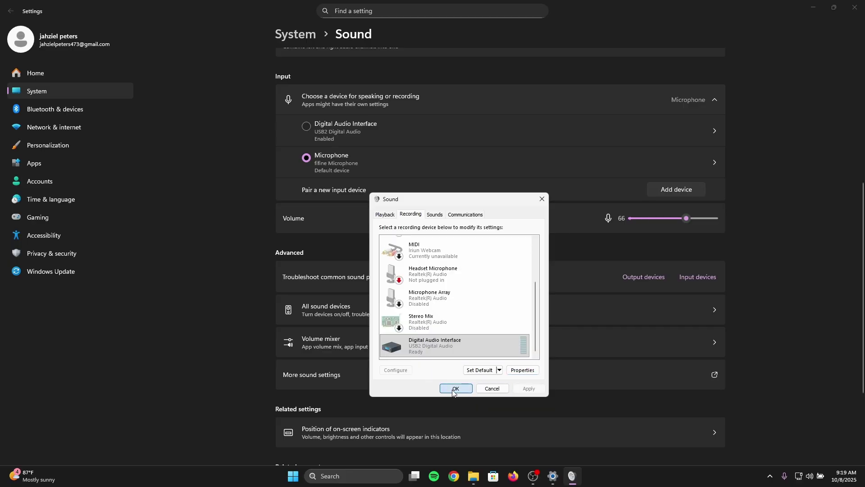
Step: Reopen the ps5 source's properties to confirm the USB2 Video device shows the PlayStation screen, then cancel
left_click(814, 8)
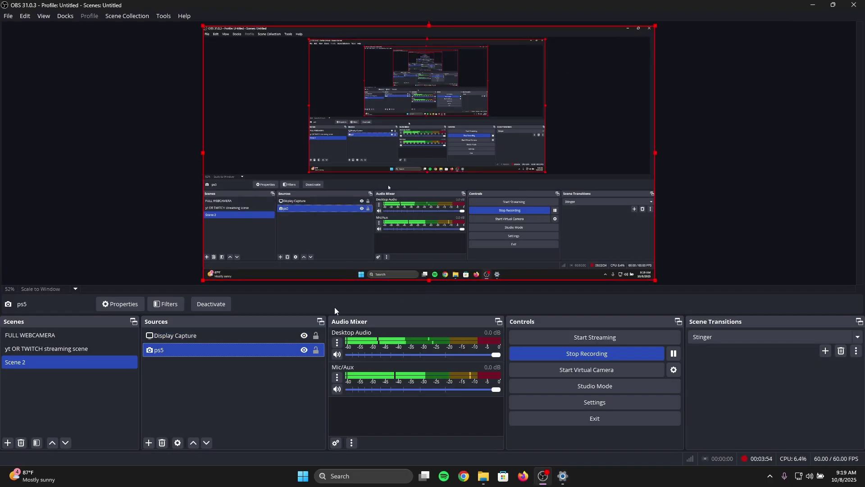
left_click(205, 347)
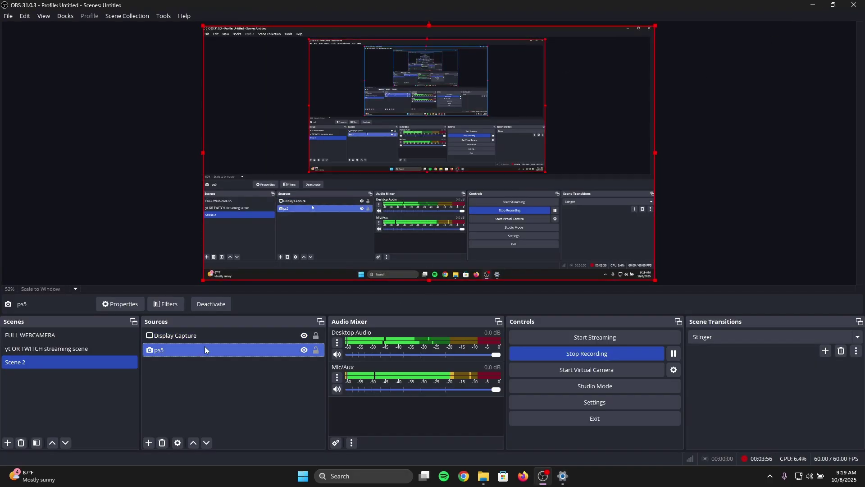
right_click(199, 349)
left_click(233, 341)
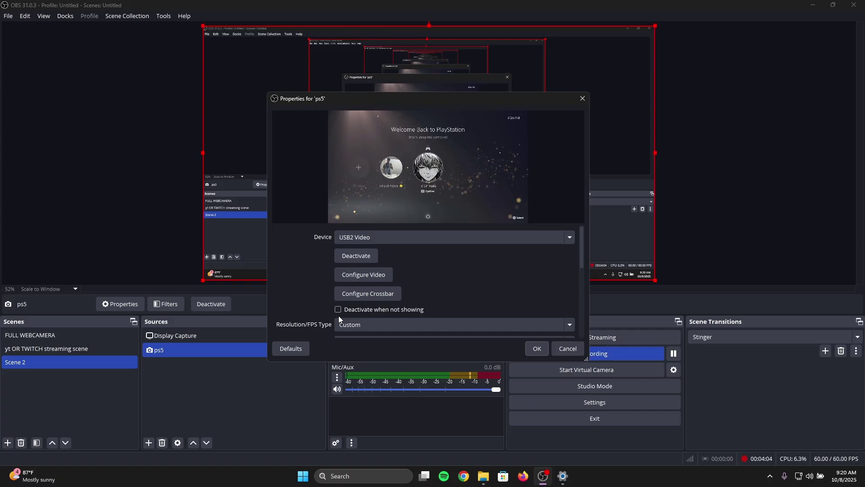
left_click(567, 350)
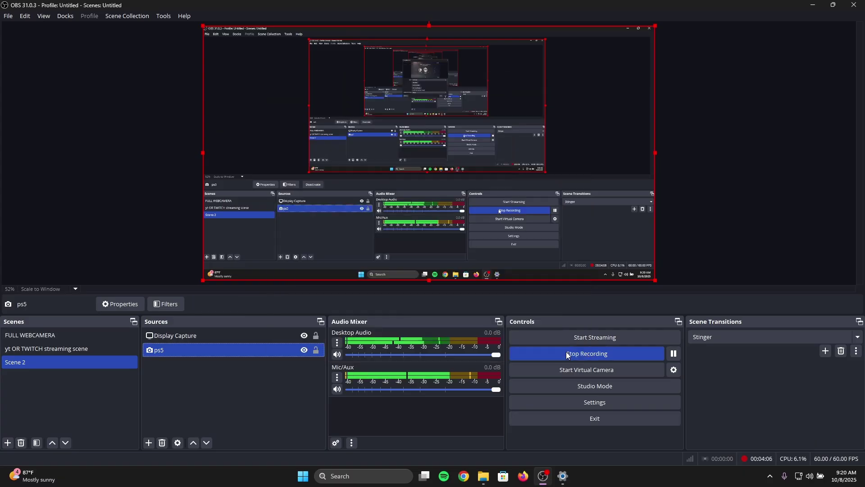
Step: Move the ps5 source above Display Capture and sign in to the other PS5 profile with its passcode
left_click_drag(188, 347, 187, 333)
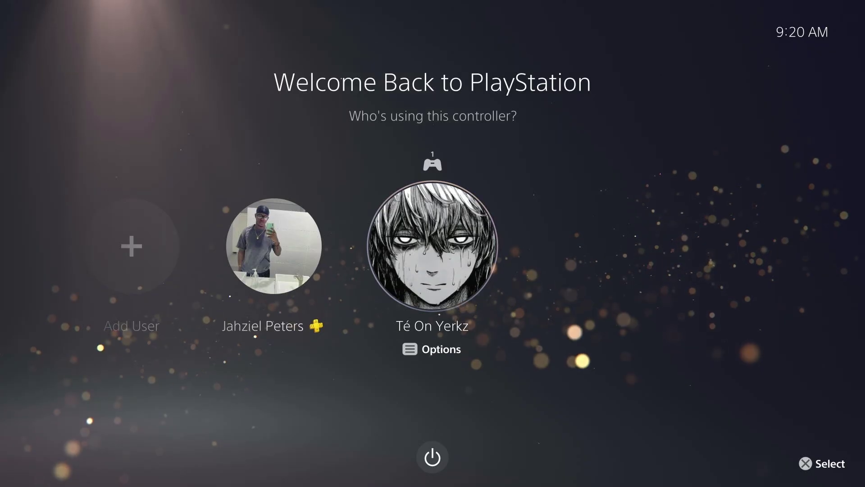
key("Left")
key("Return")
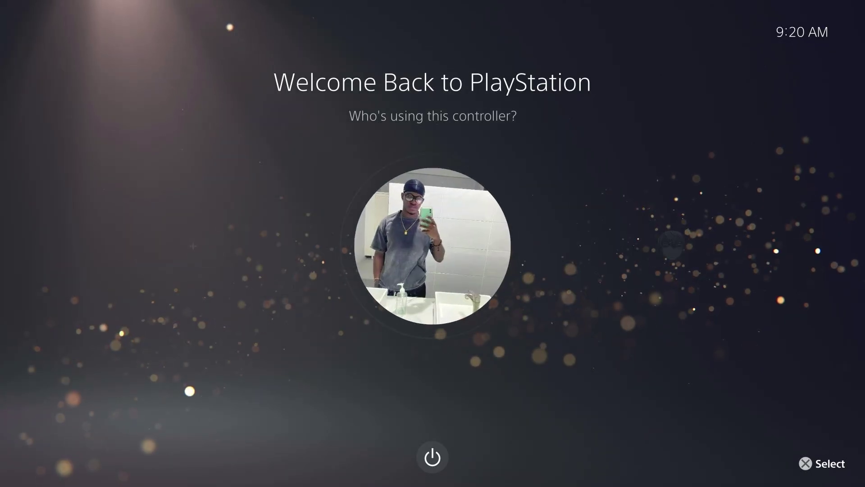
type("1234")
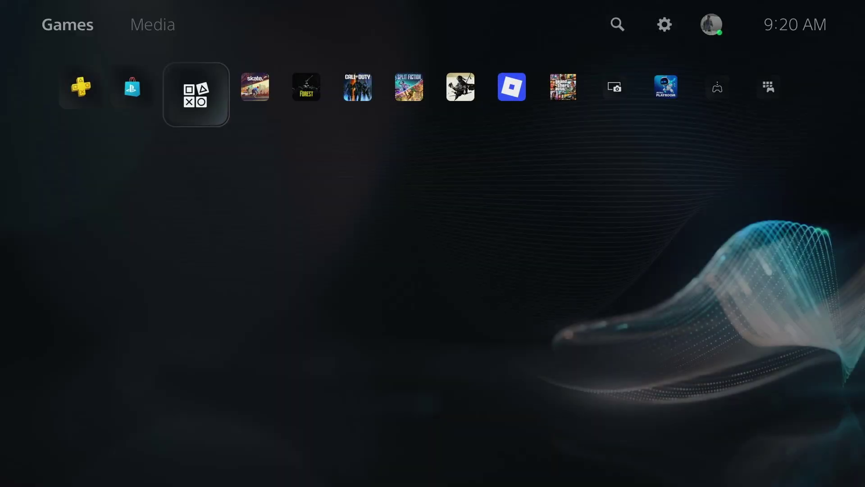
Step: Browse the game row across Roblox, GTA, Ghost and Split Fiction, ending on the Welcome hub
key("Right")
key("Right")
key("Right")
key("Right")
key("Right")
key("Right")
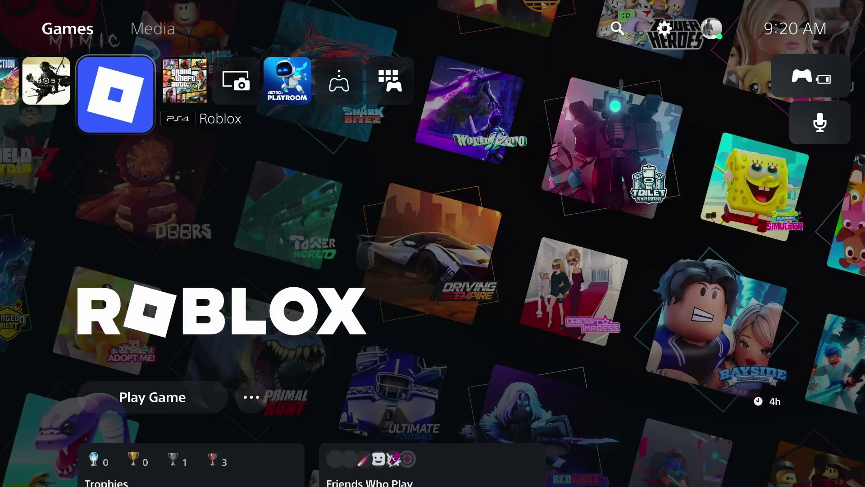
key("Left")
key("Right")
key("Right")
key("Left")
key("Return")
key("Left")
key("Left")
key("Left")
key("Left")
key("Left")
key("Left")
key("Left")
key("Left")
key("Right")
key("Right")
key("Right")
key("Right")
key("Right")
key("Right")
key("Right")
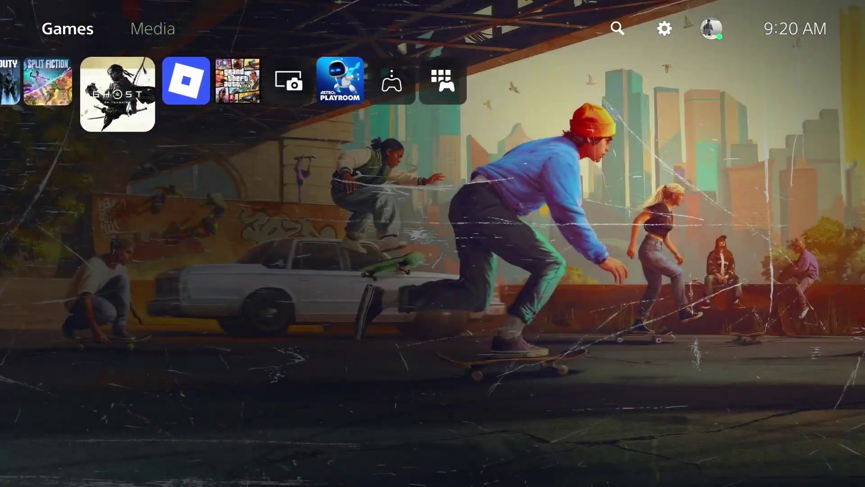
key("Left")
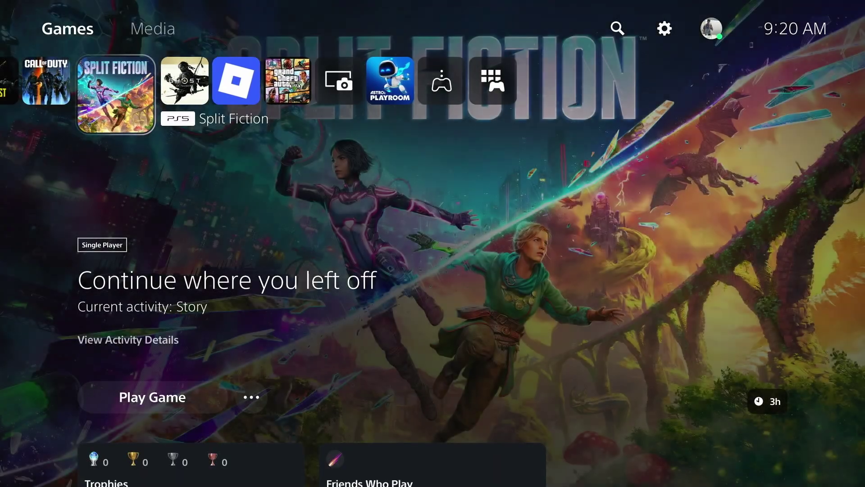
key("Right")
key("Left")
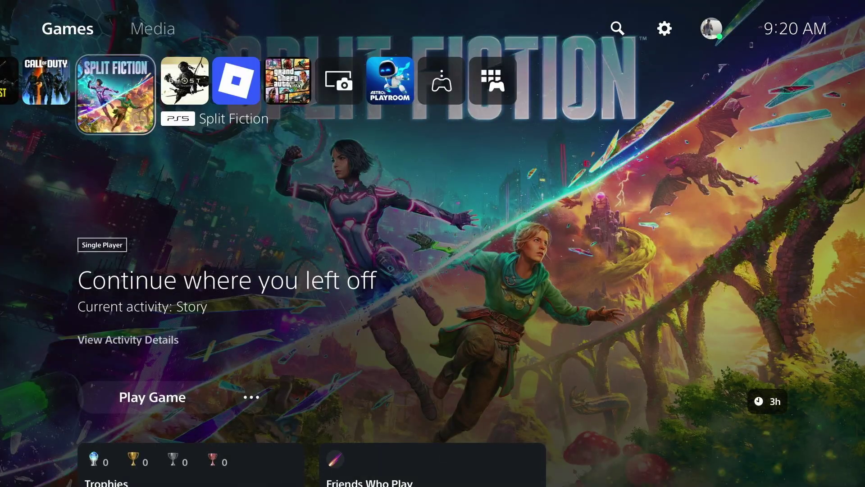
key("Left")
key("Left")
key("Left")
key("Left")
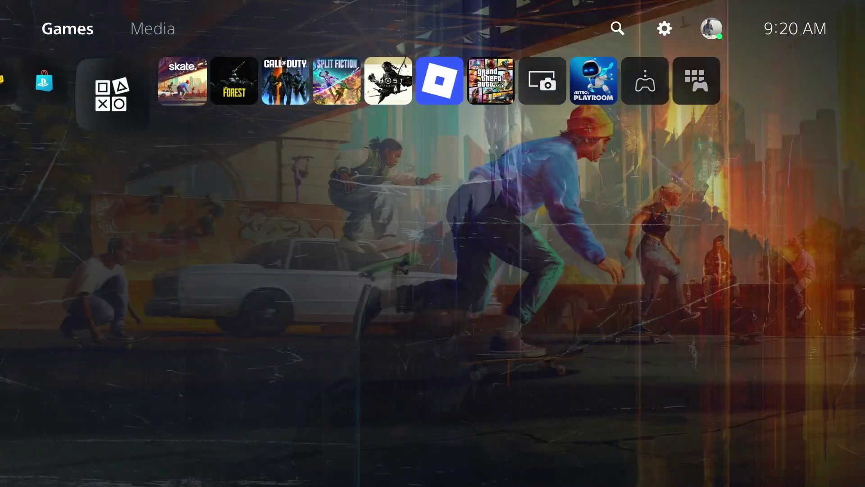